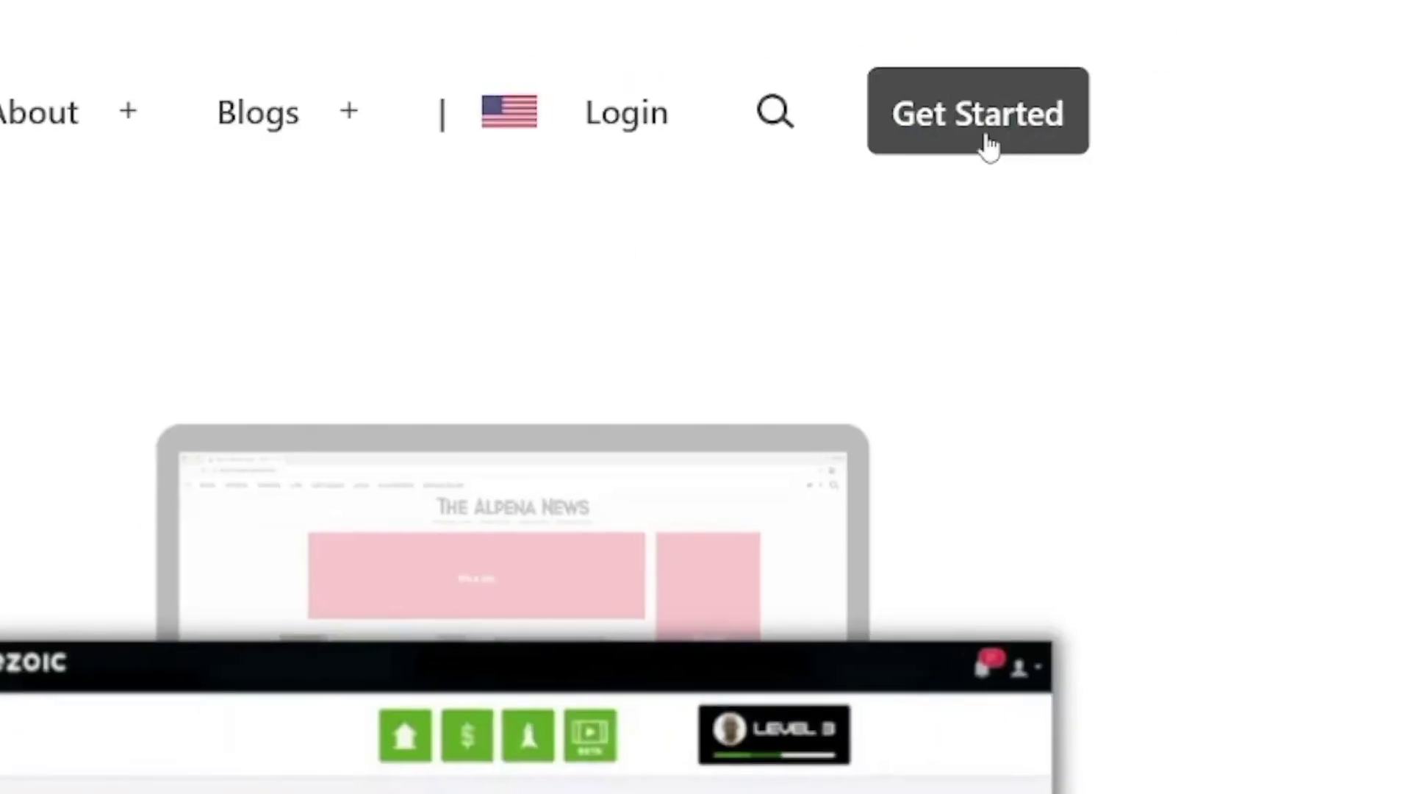
Start the Ezoic sign-up and join Access Now for sites under 10k pageviews per month
click(988, 147)
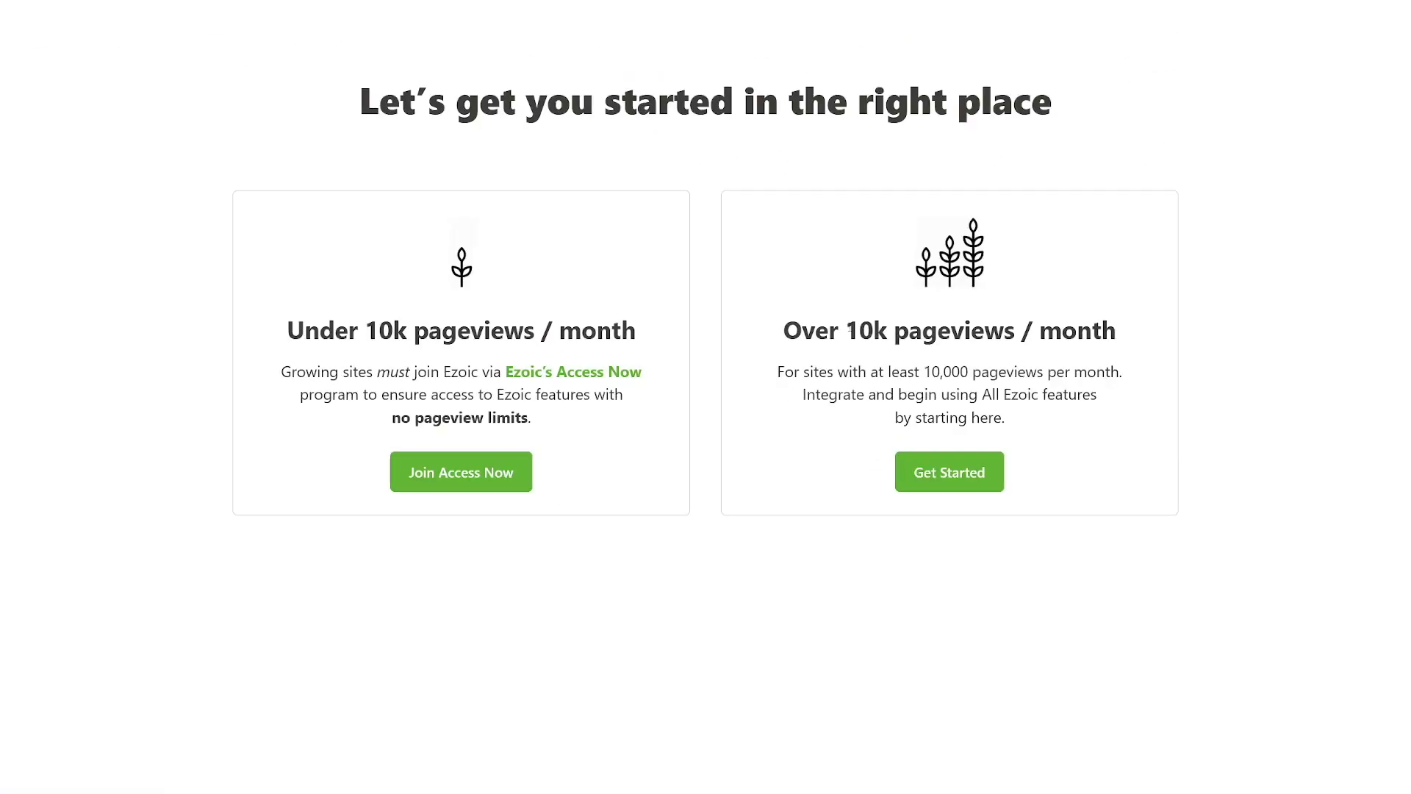
drag(287, 326, 583, 330)
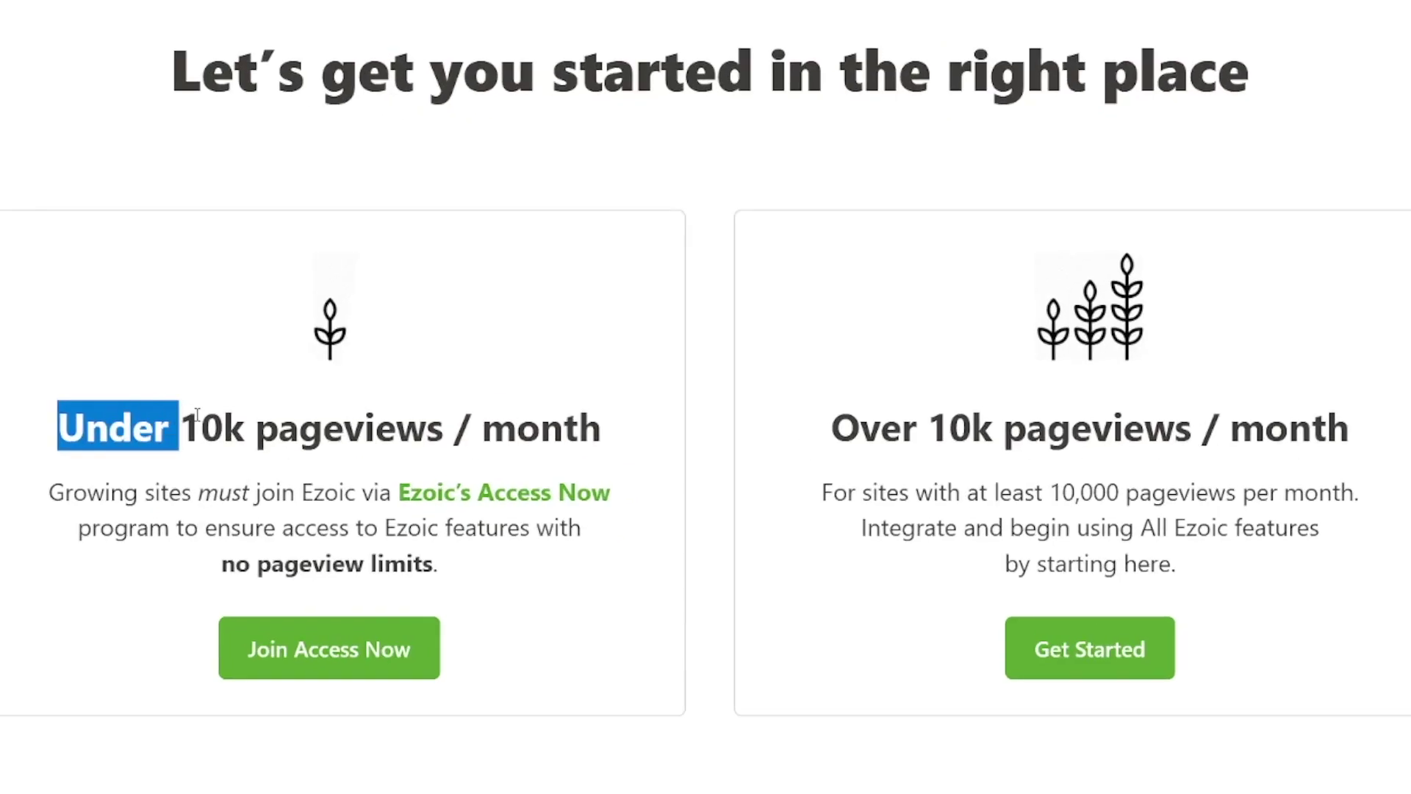
drag(518, 430, 617, 431)
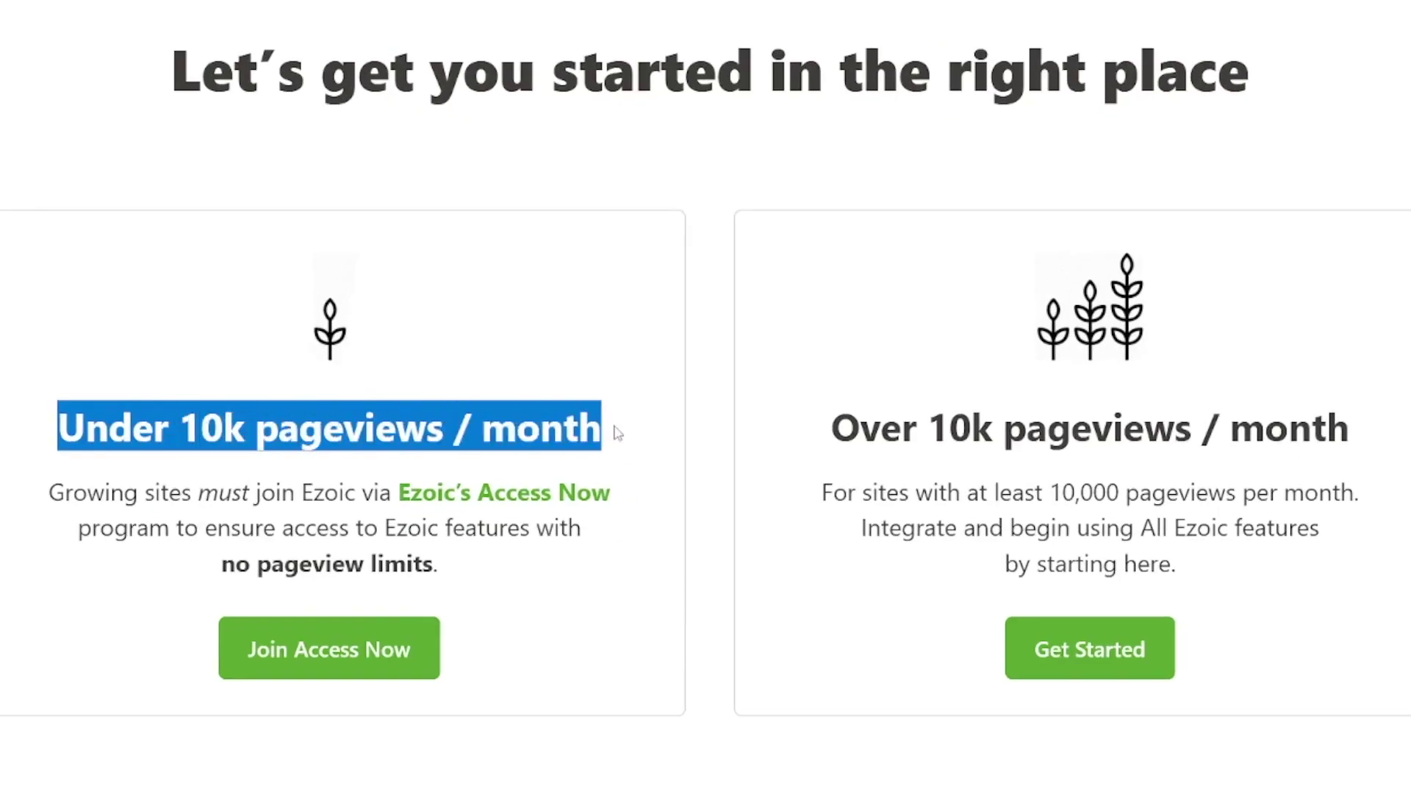
click(683, 485)
drag(832, 429, 1349, 430)
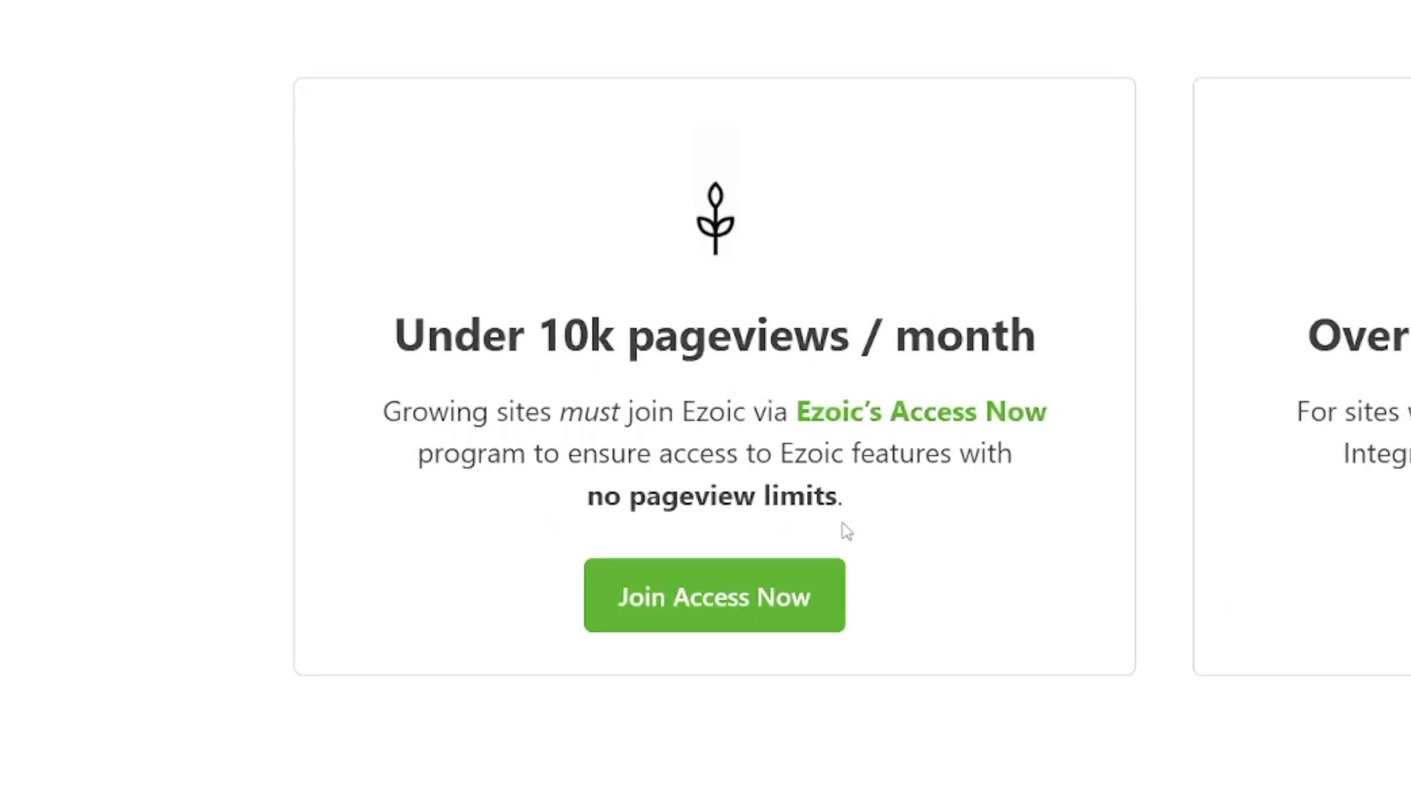
click(335, 637)
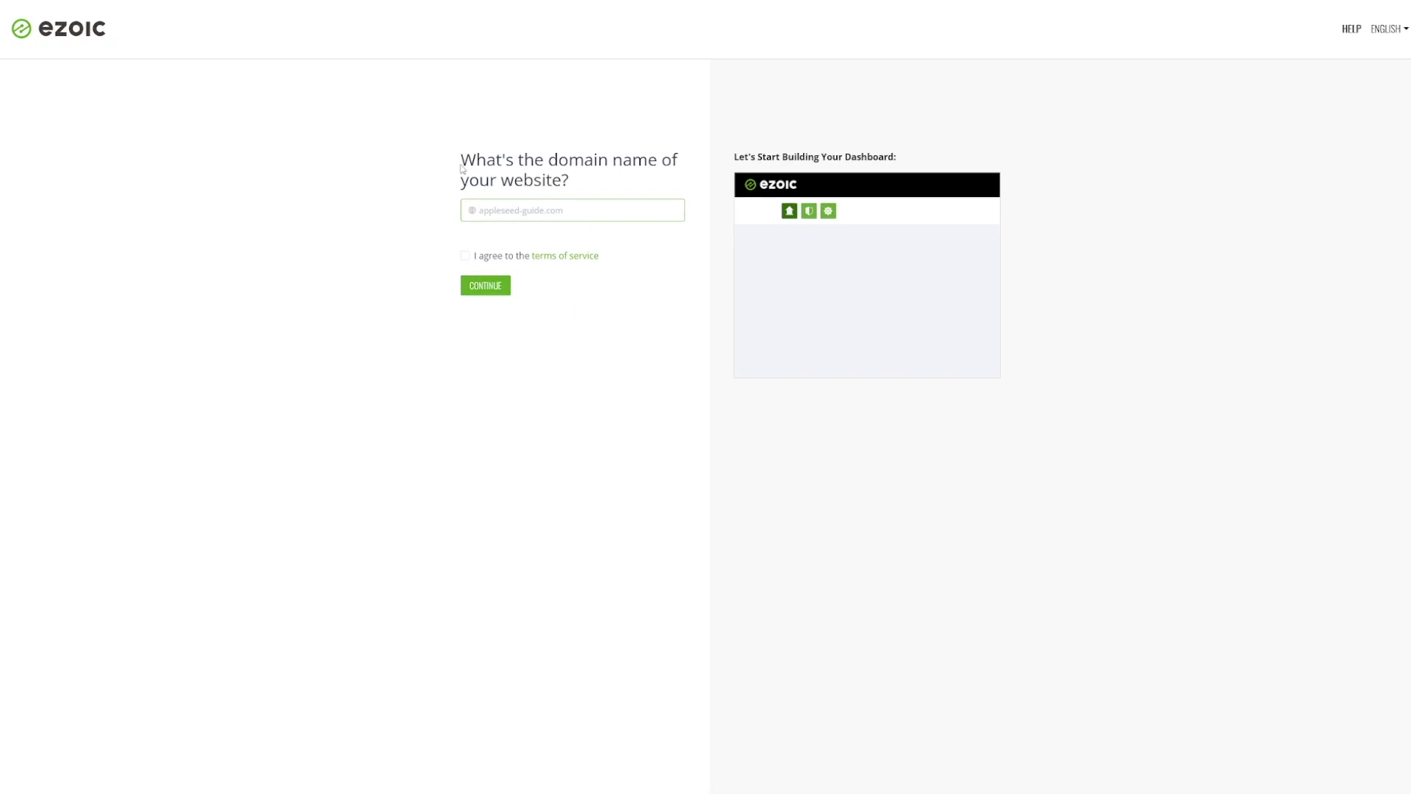
Review the domain and improvement questions for mantud.com, then submit Ad Revenue, Site Speed and Analytics goals
drag(460, 157, 652, 167)
drag(930, 241, 793, 299)
click(797, 299)
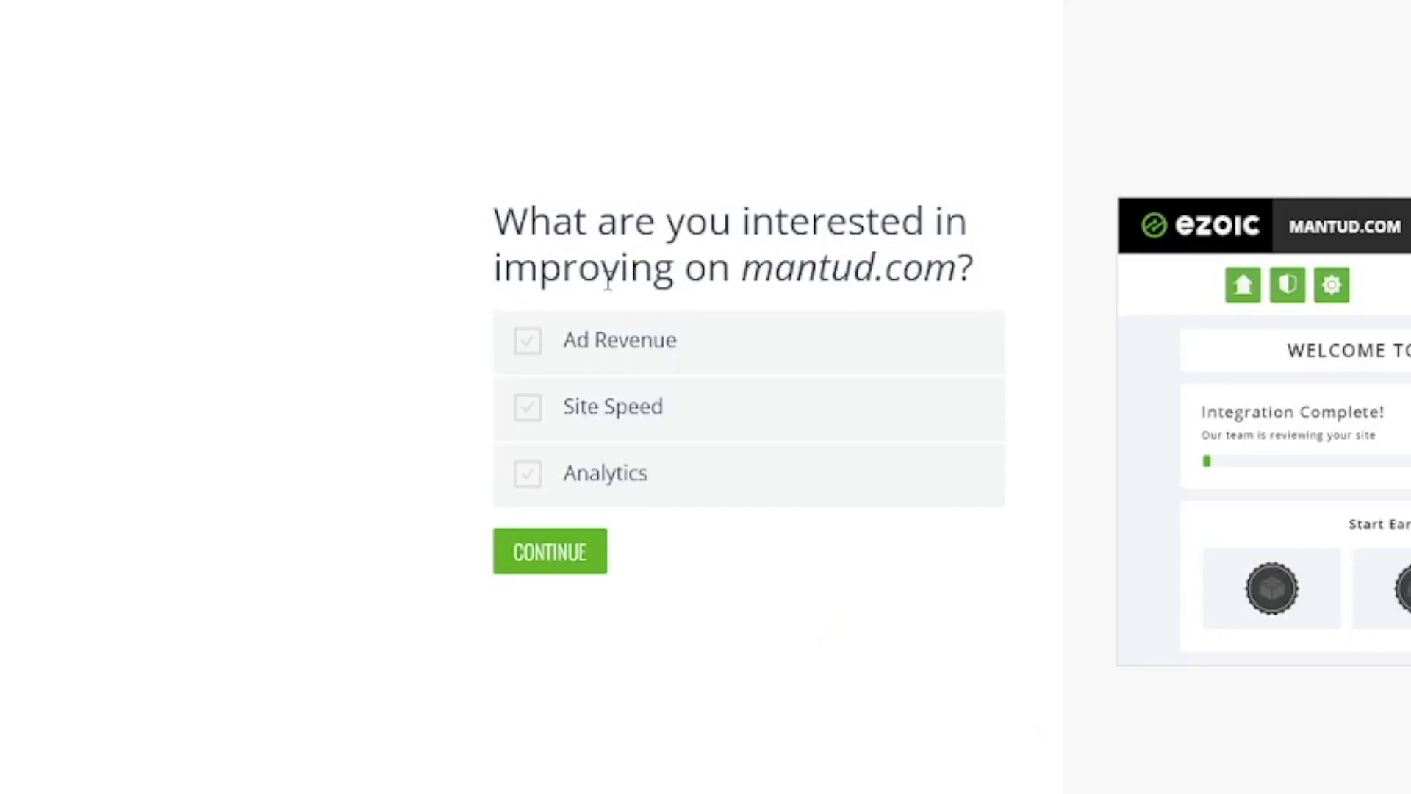
drag(496, 219, 977, 269)
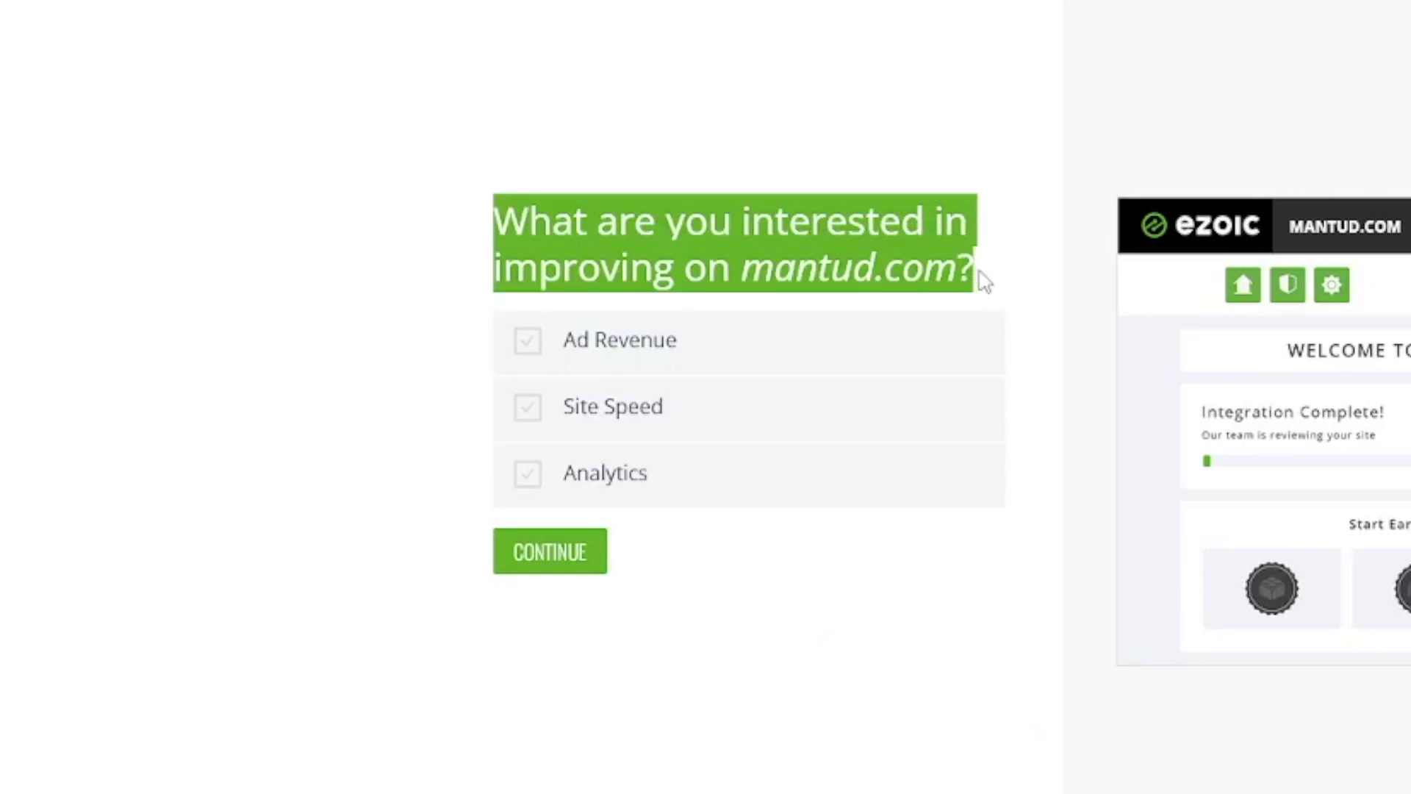
click(984, 280)
drag(754, 261, 956, 267)
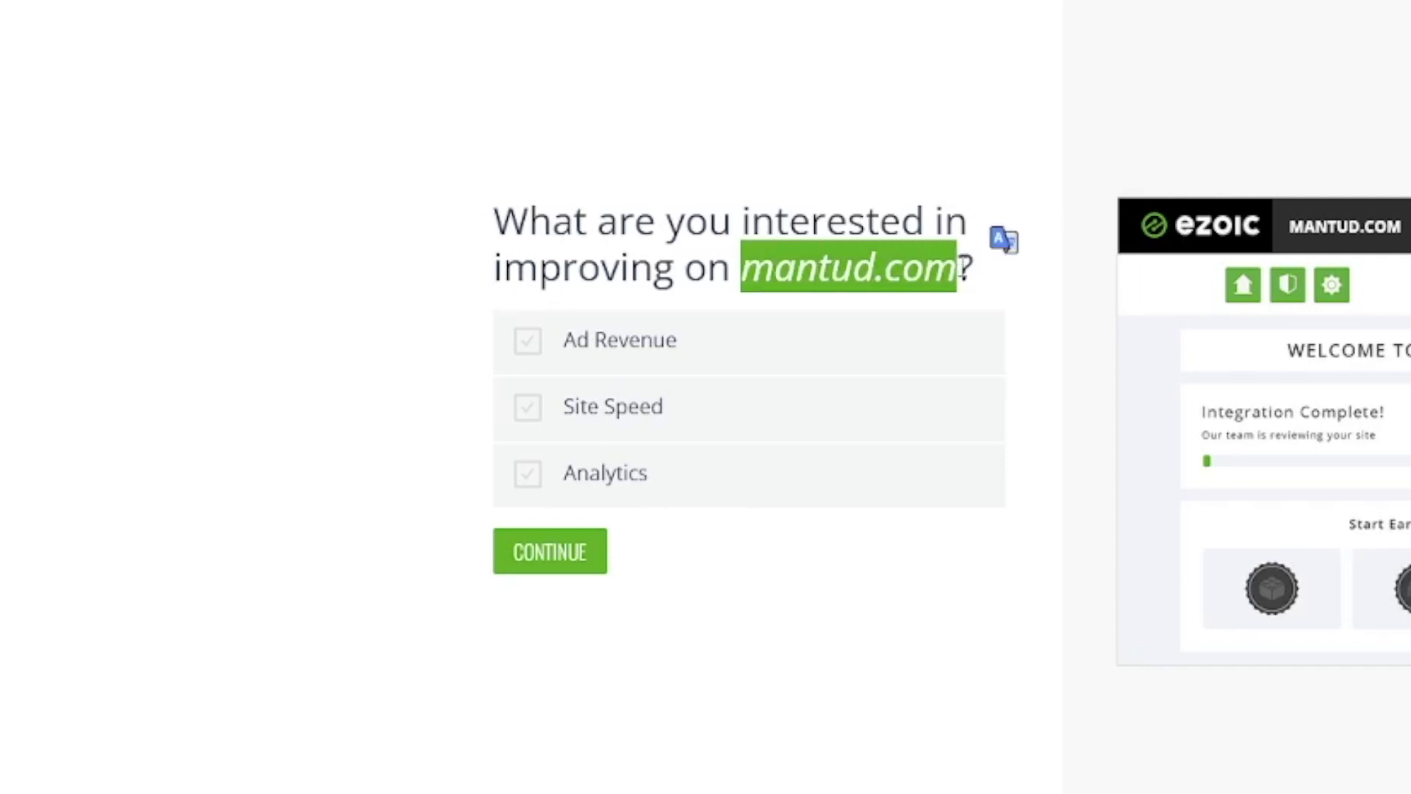
click(940, 279)
drag(742, 267, 987, 285)
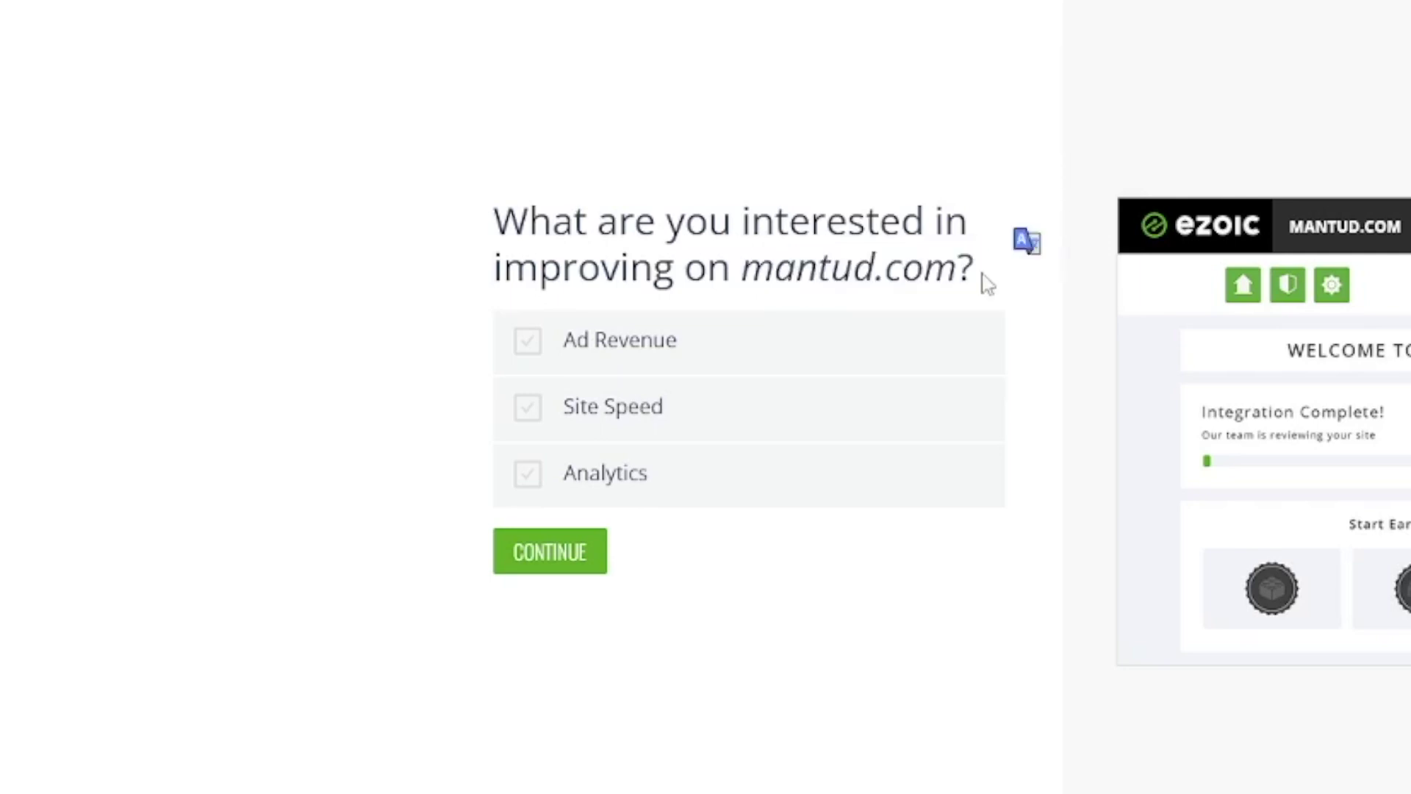
drag(747, 257, 992, 299)
click(654, 320)
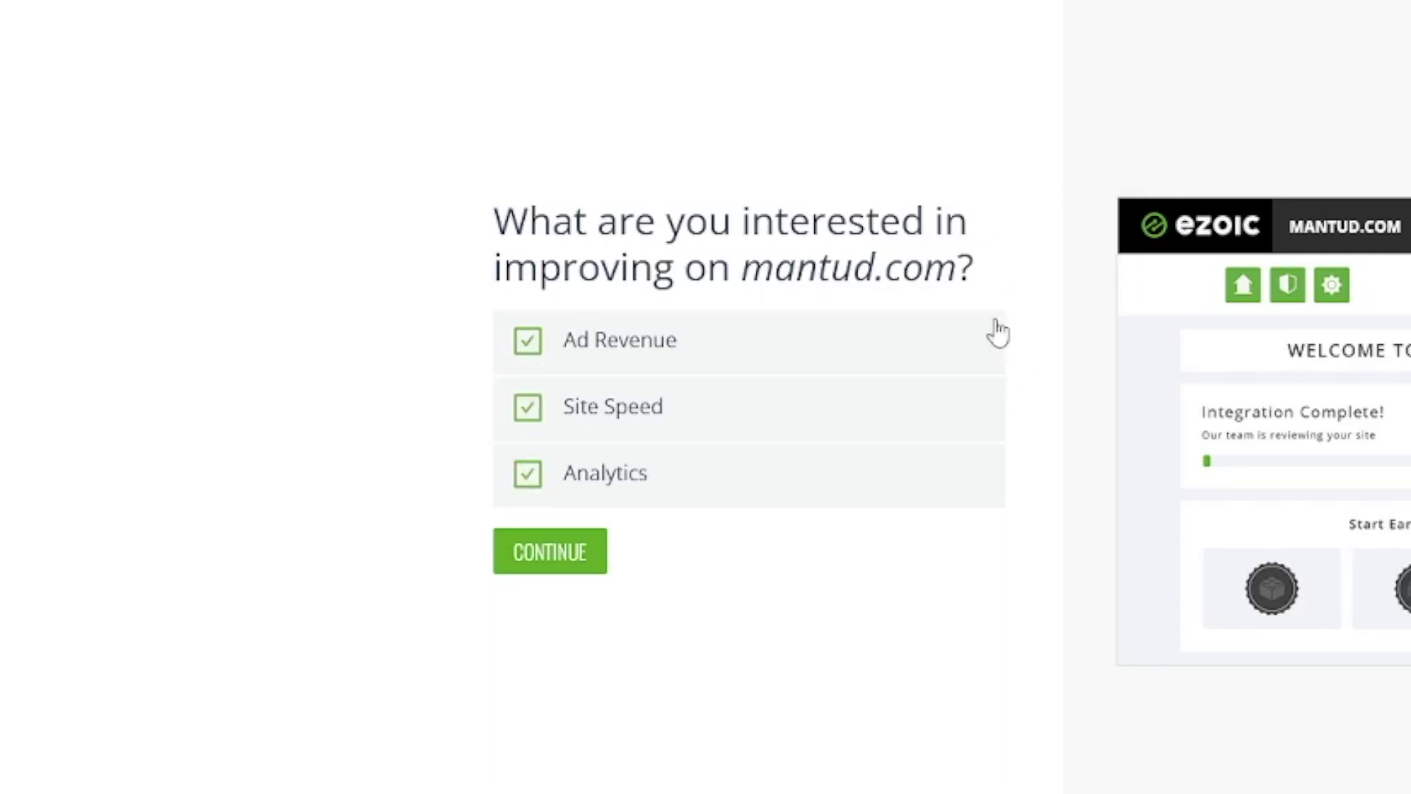
click(550, 557)
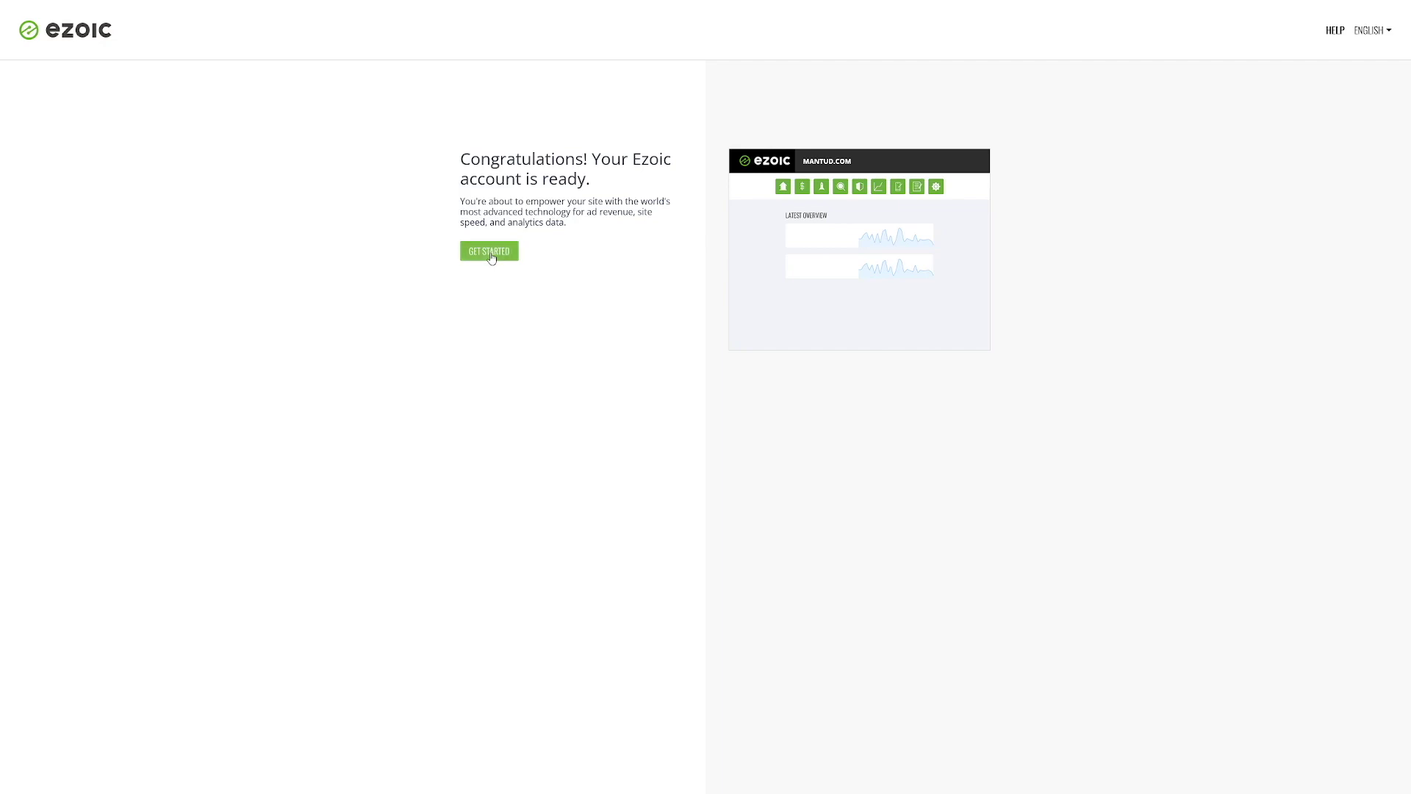
After the loading screen, continue from Congratulations into the mantud.com Welcome dashboard
click(490, 252)
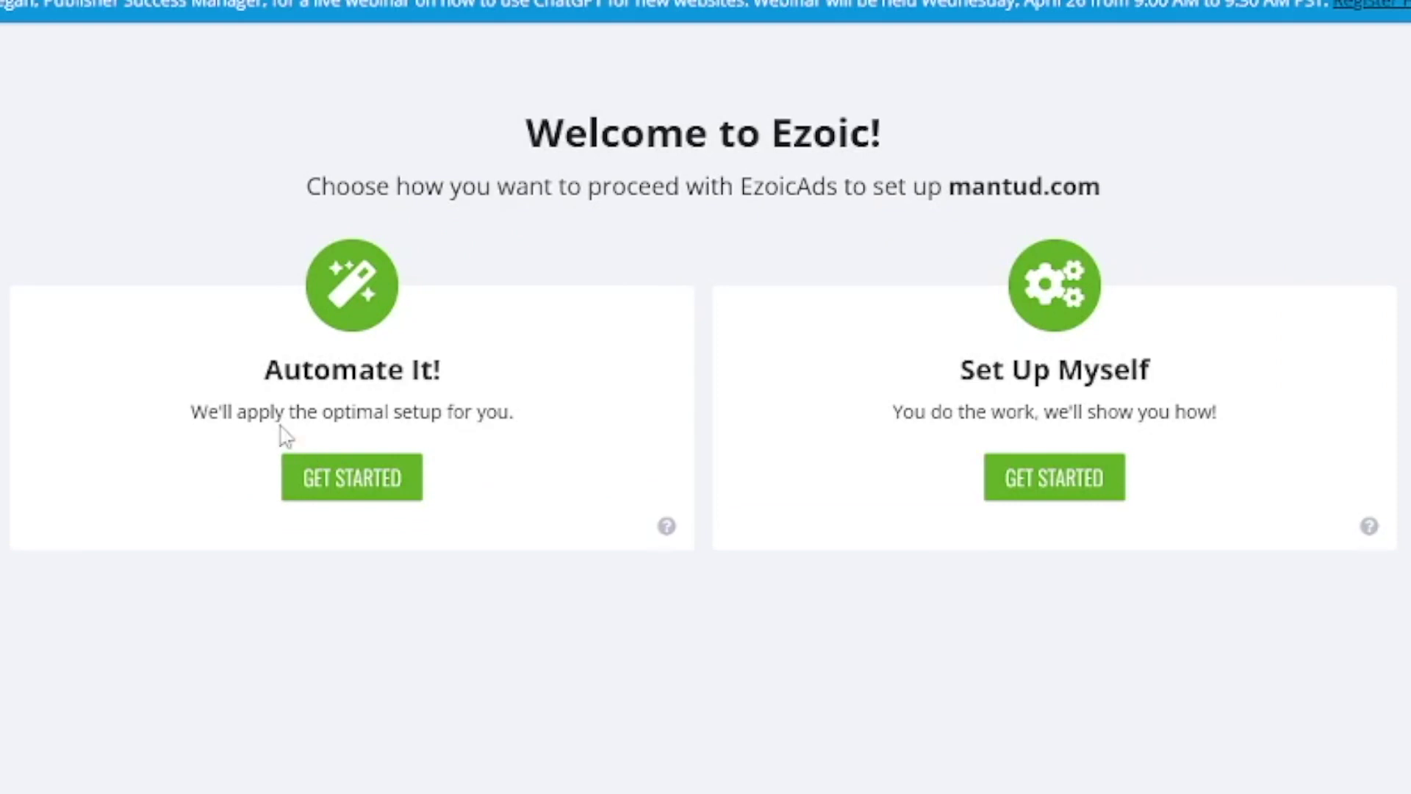
Compare the Automate It! and Set Up Myself options, then start the automated setup
drag(524, 274, 622, 281)
drag(253, 410, 522, 418)
click(522, 418)
drag(961, 385, 1159, 381)
click(1163, 382)
drag(928, 378, 1218, 416)
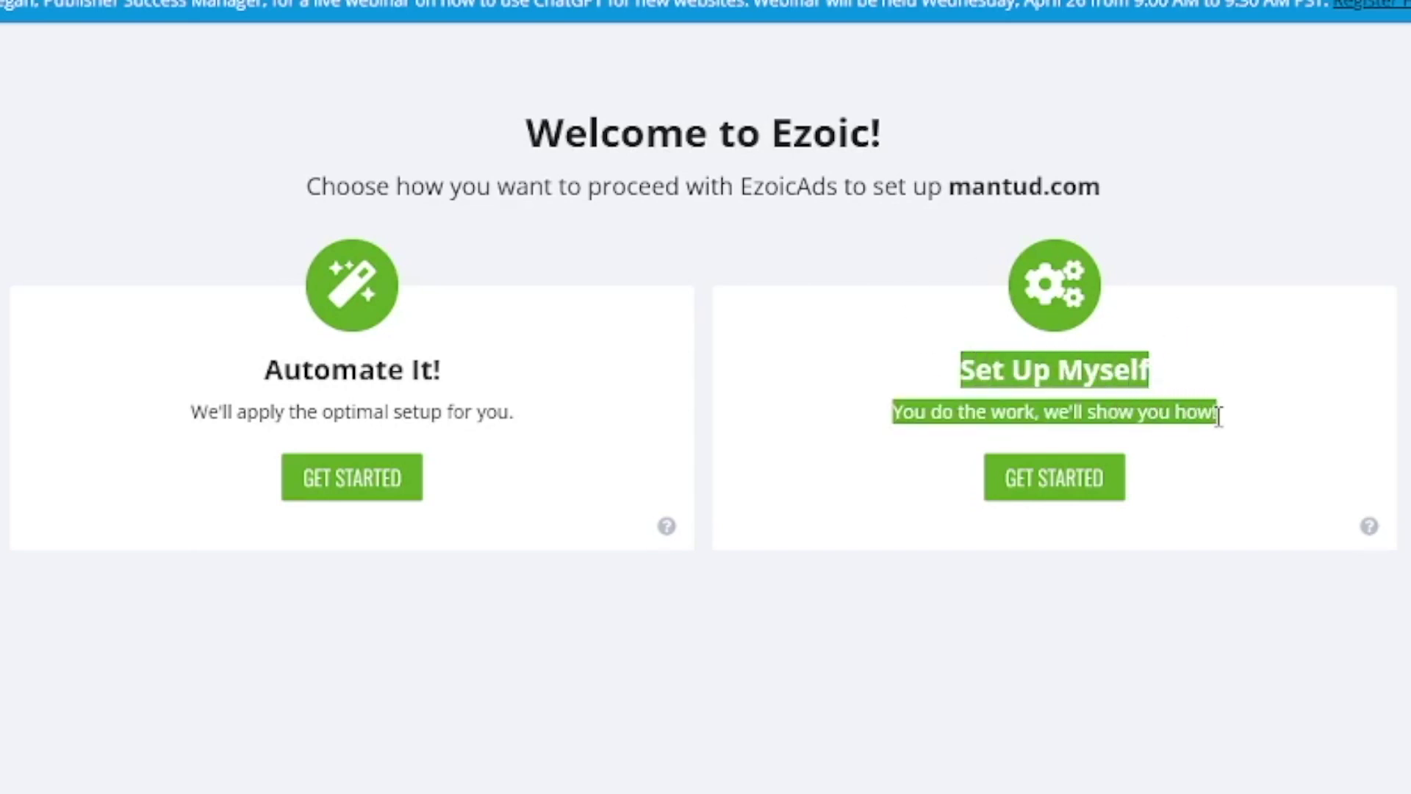
click(806, 350)
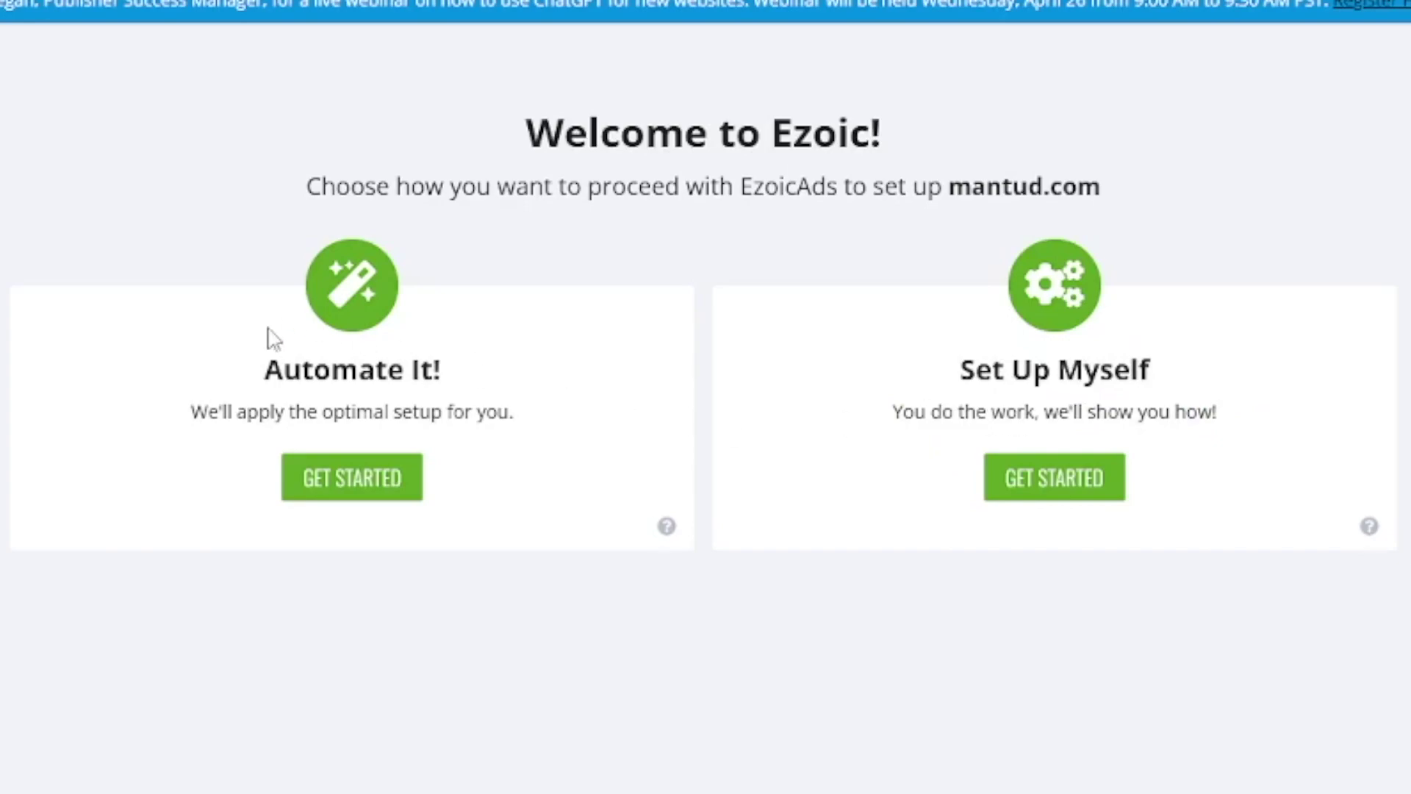
drag(305, 375, 466, 385)
click(466, 384)
click(390, 481)
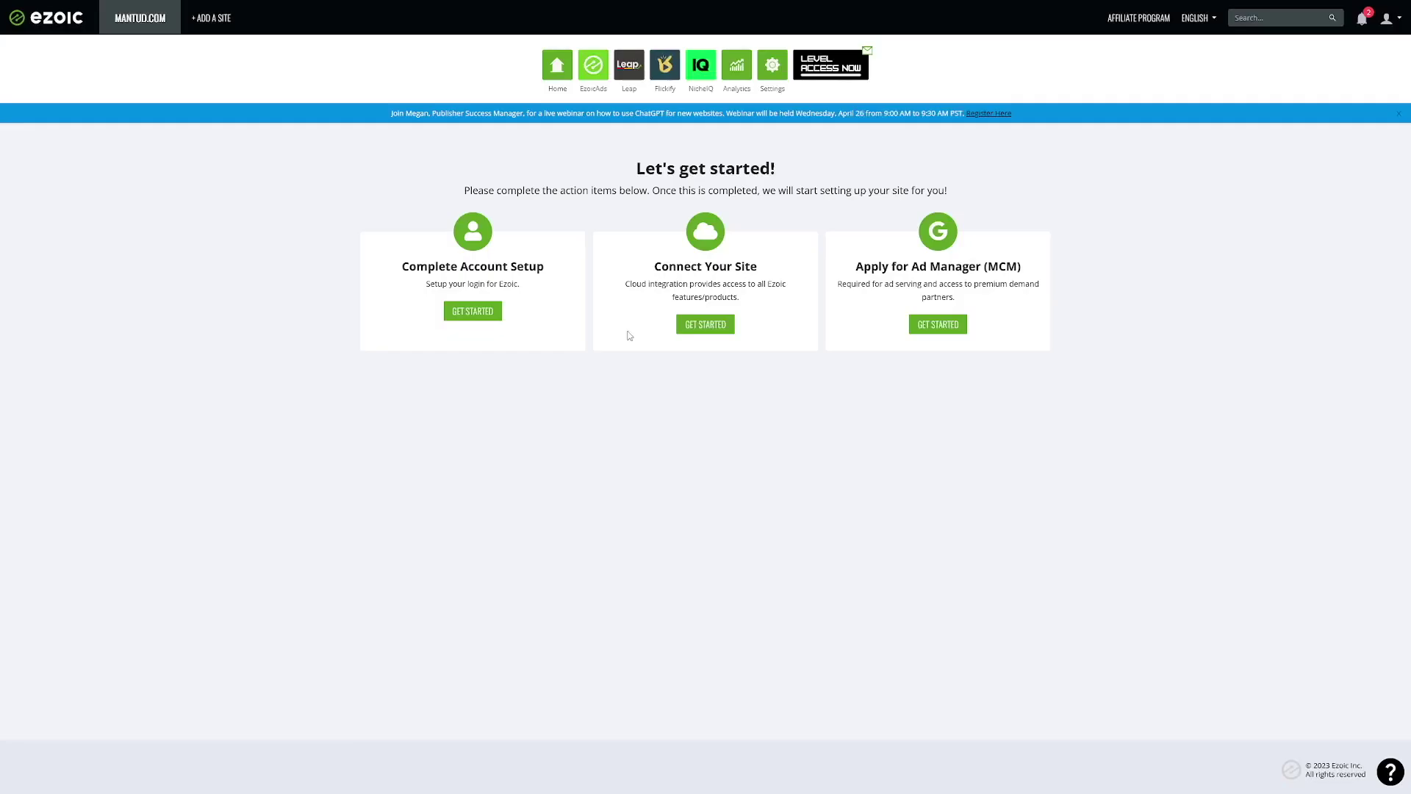
Look over the Site Integration page, return to action items, and open the Ezoic Ads ad positions
click(705, 324)
drag(348, 239, 473, 244)
click(474, 244)
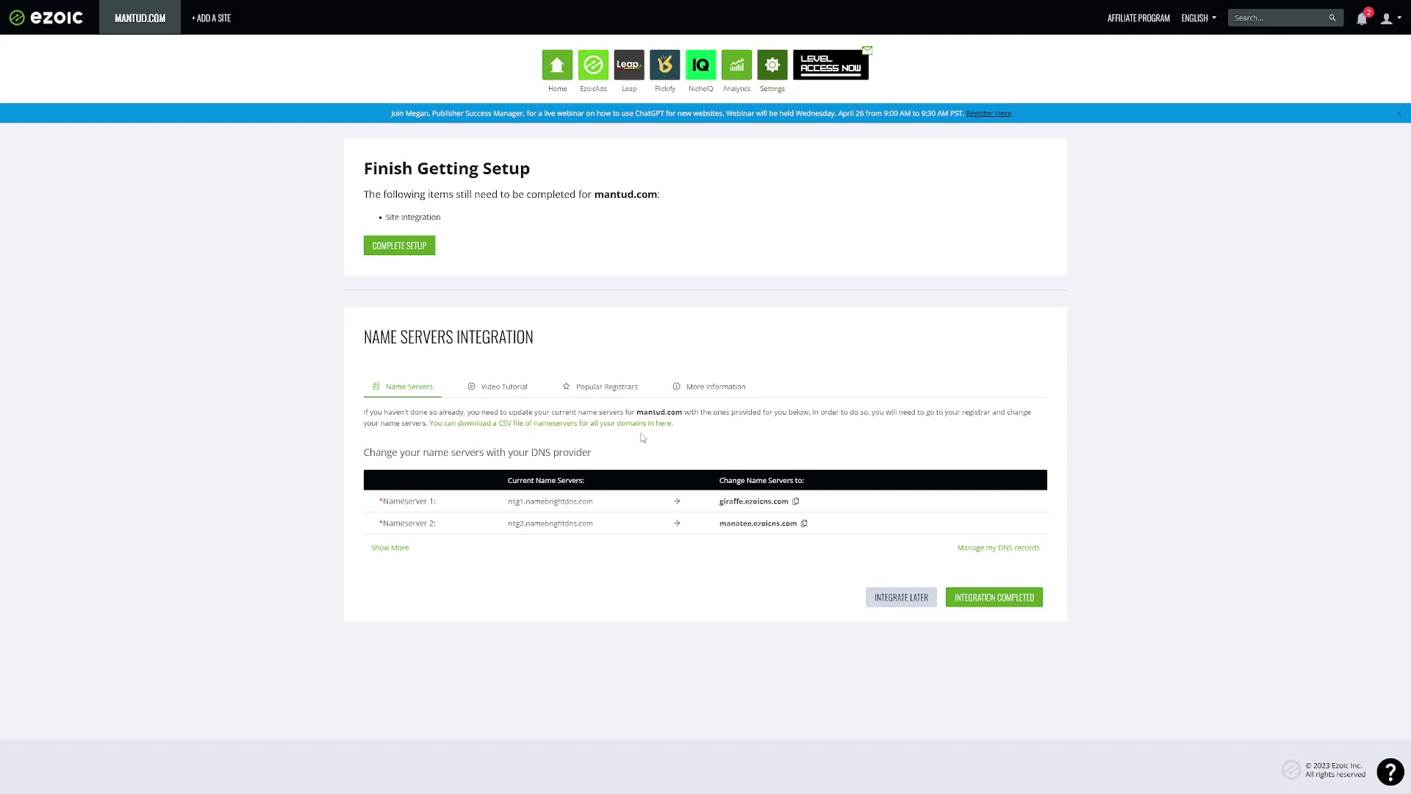
click(417, 253)
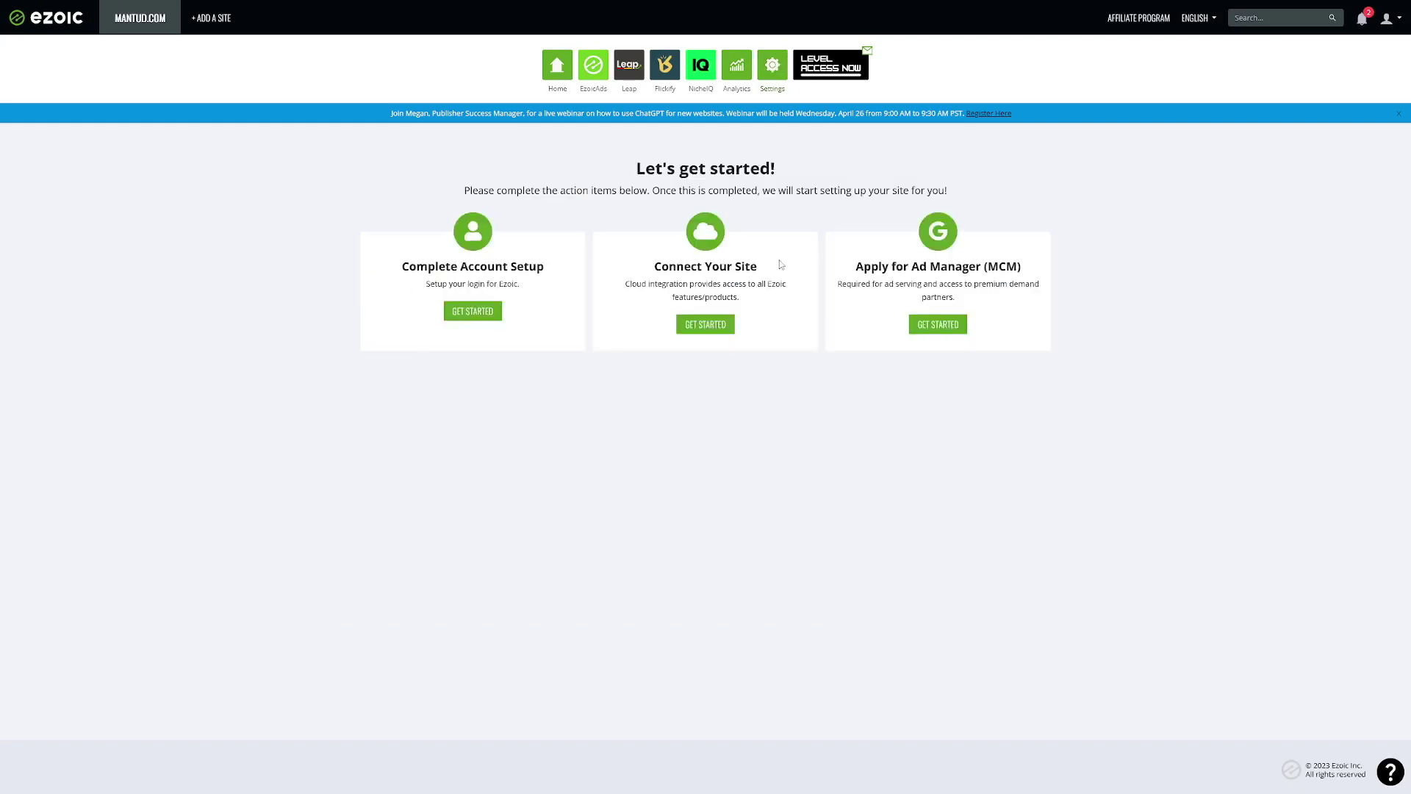
click(591, 62)
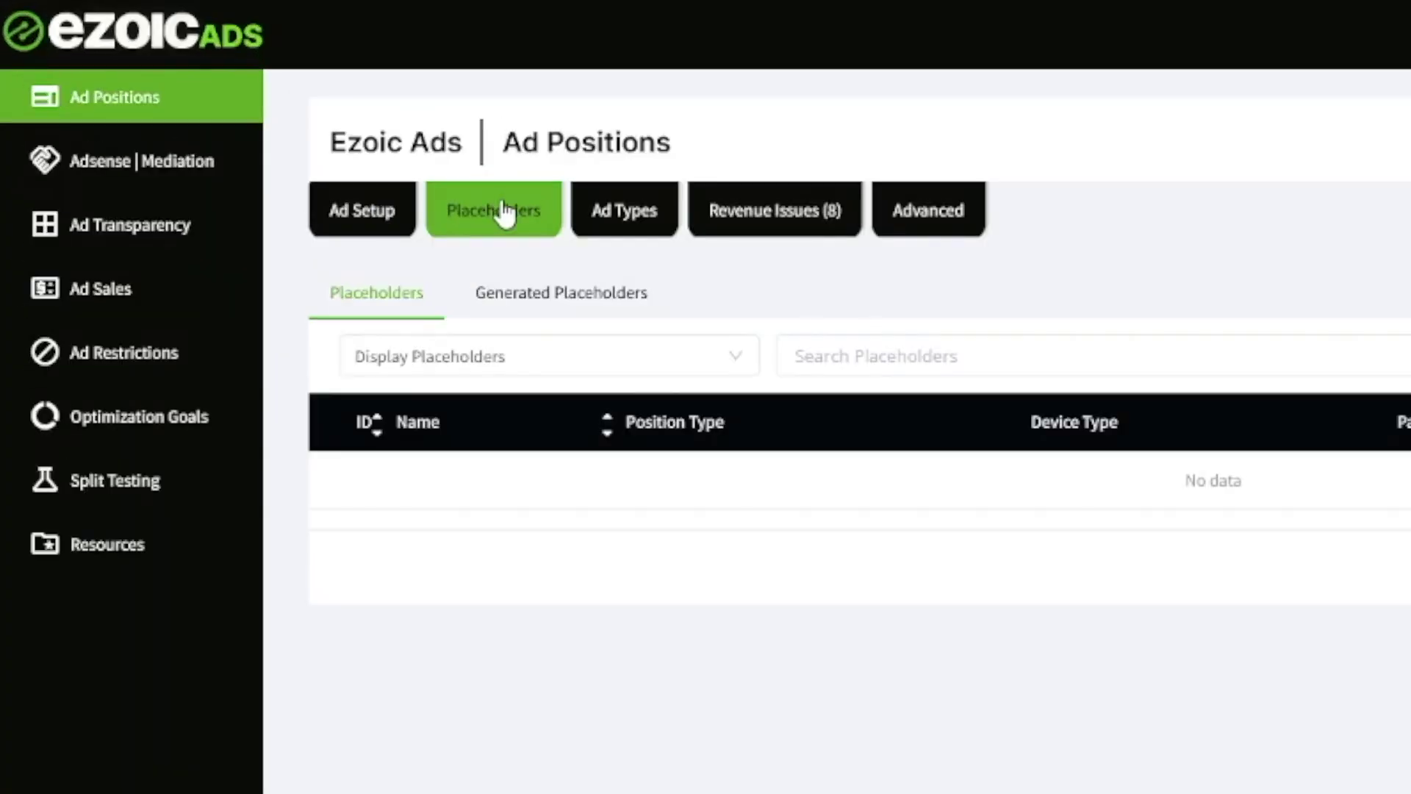
Show the Ad Types settings and review the native ads instructions
click(616, 215)
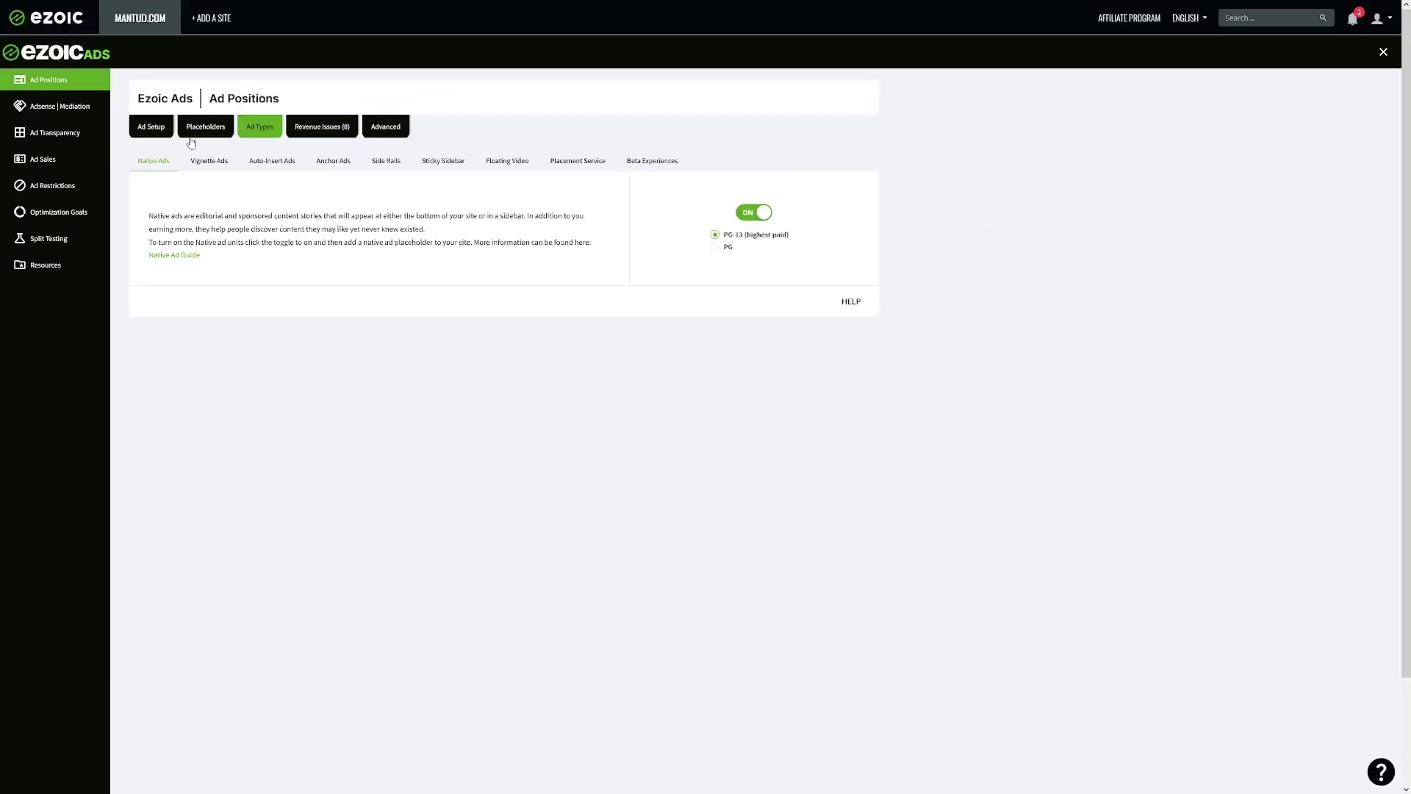
drag(149, 242, 266, 240)
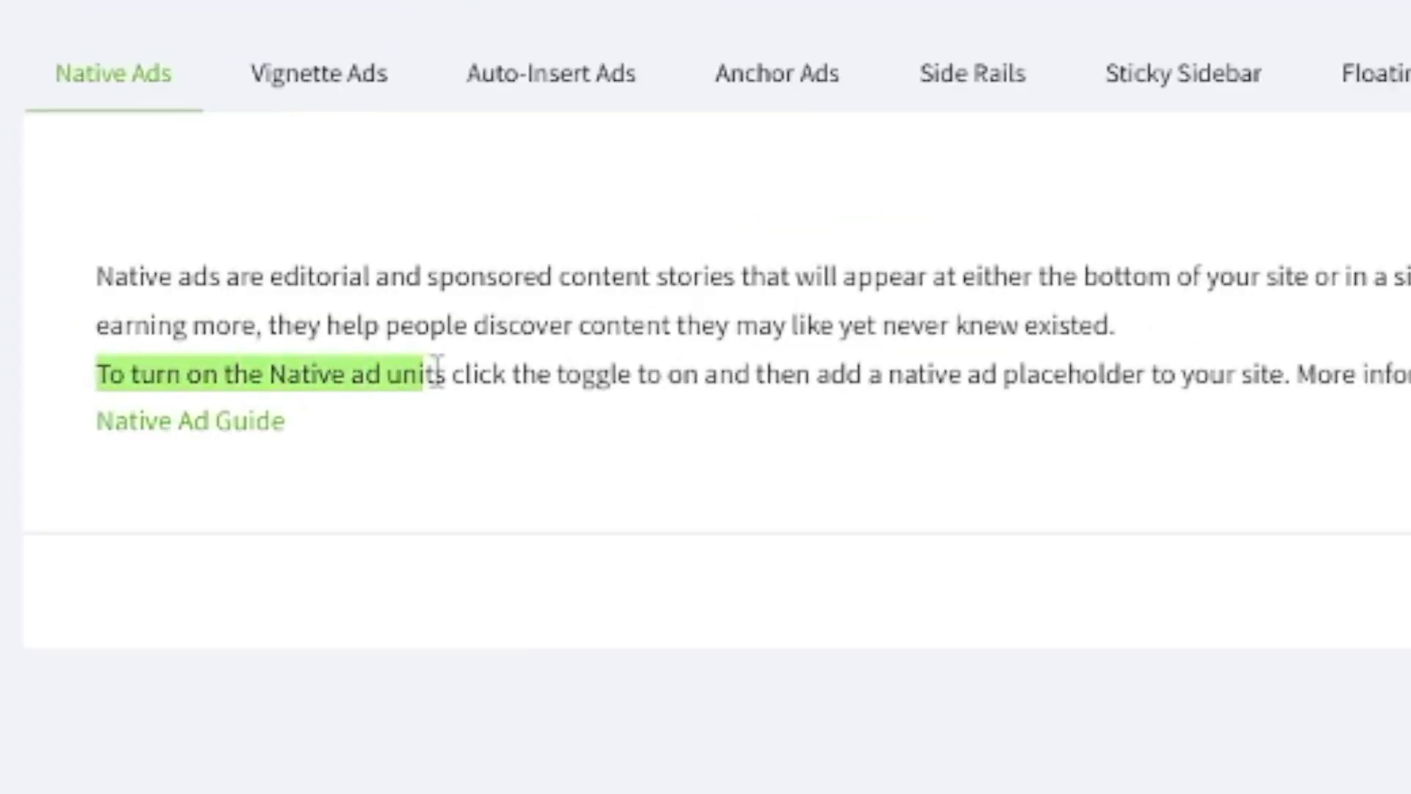
drag(533, 367, 590, 365)
drag(264, 373, 482, 378)
click(482, 277)
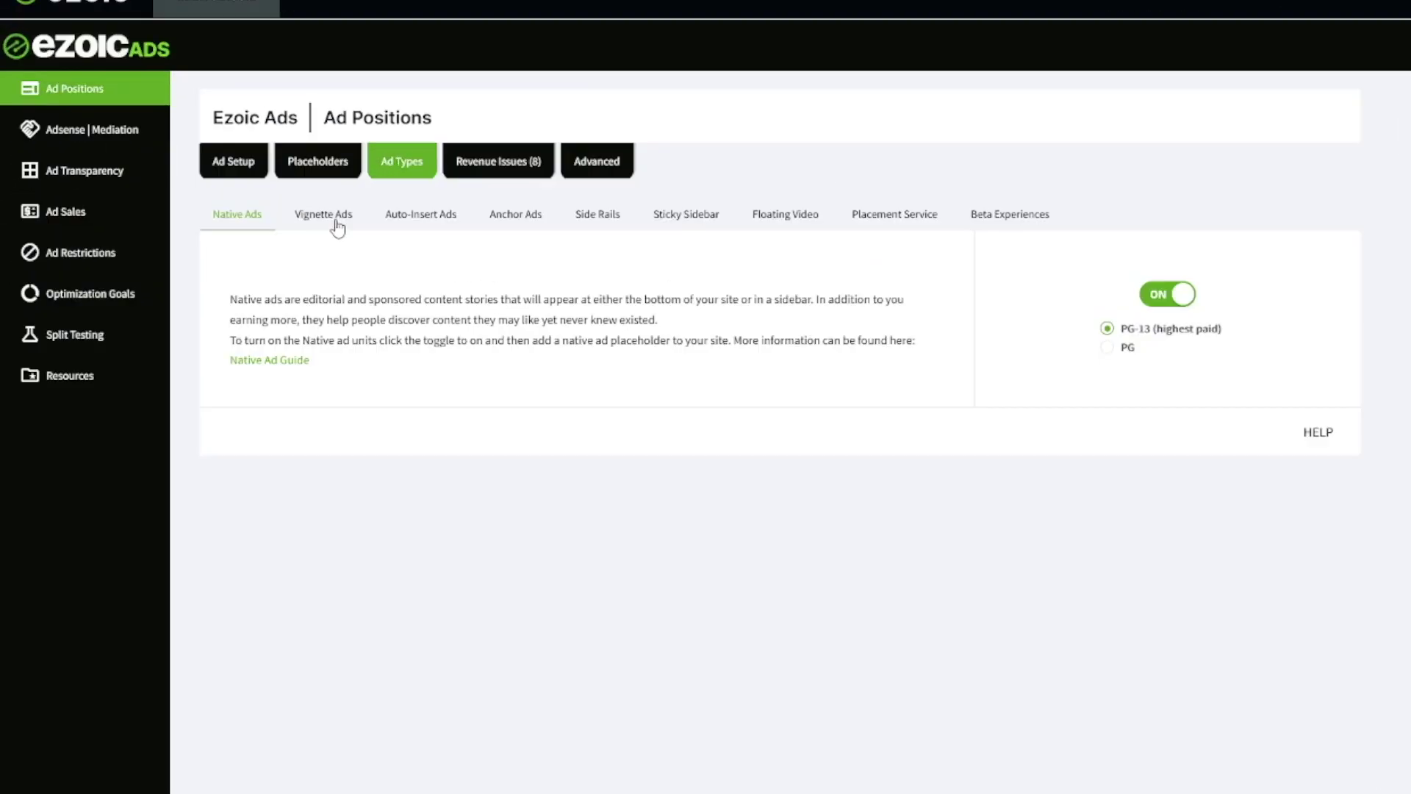
Step through the Vignette, Auto-Insert, Anchor and Side Rails ad settings
click(206, 154)
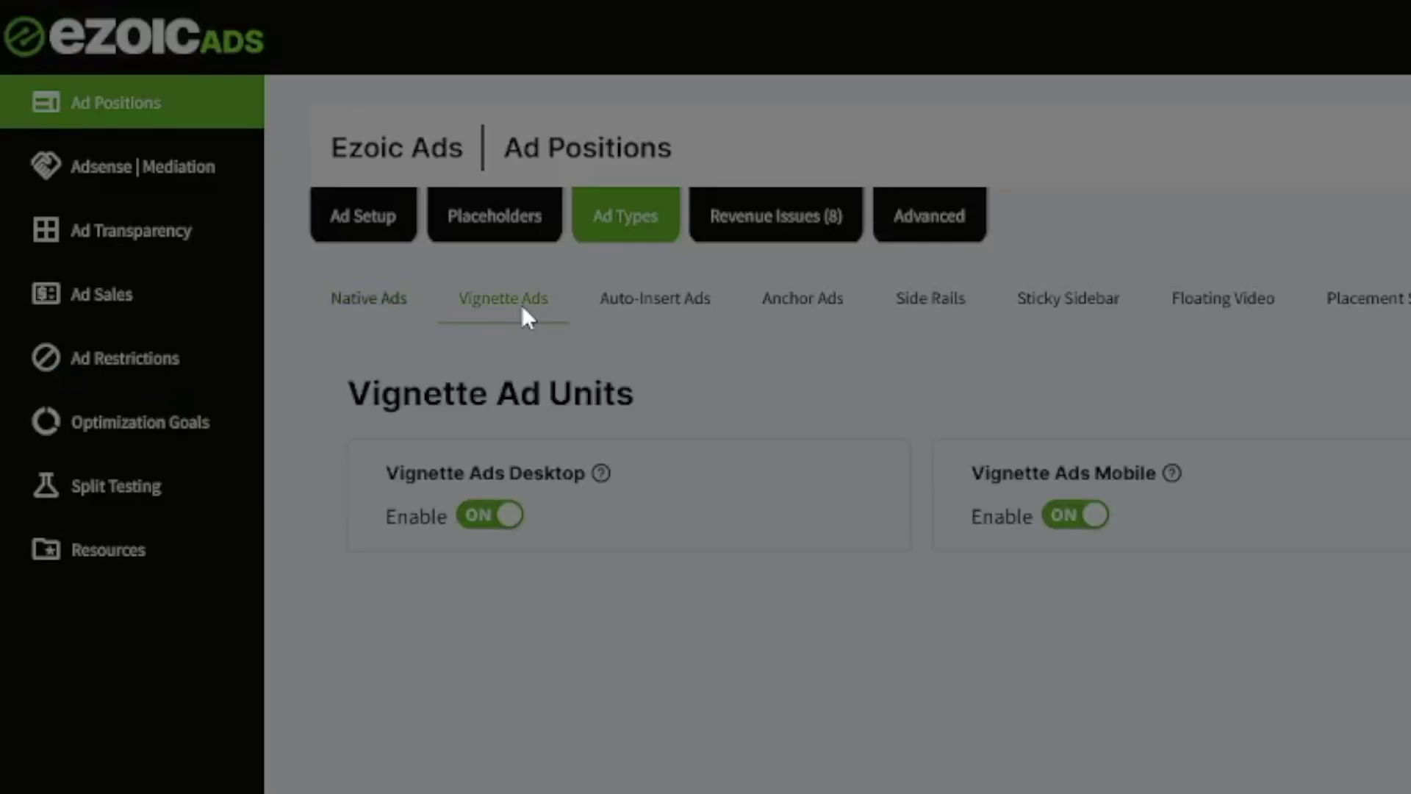
click(656, 299)
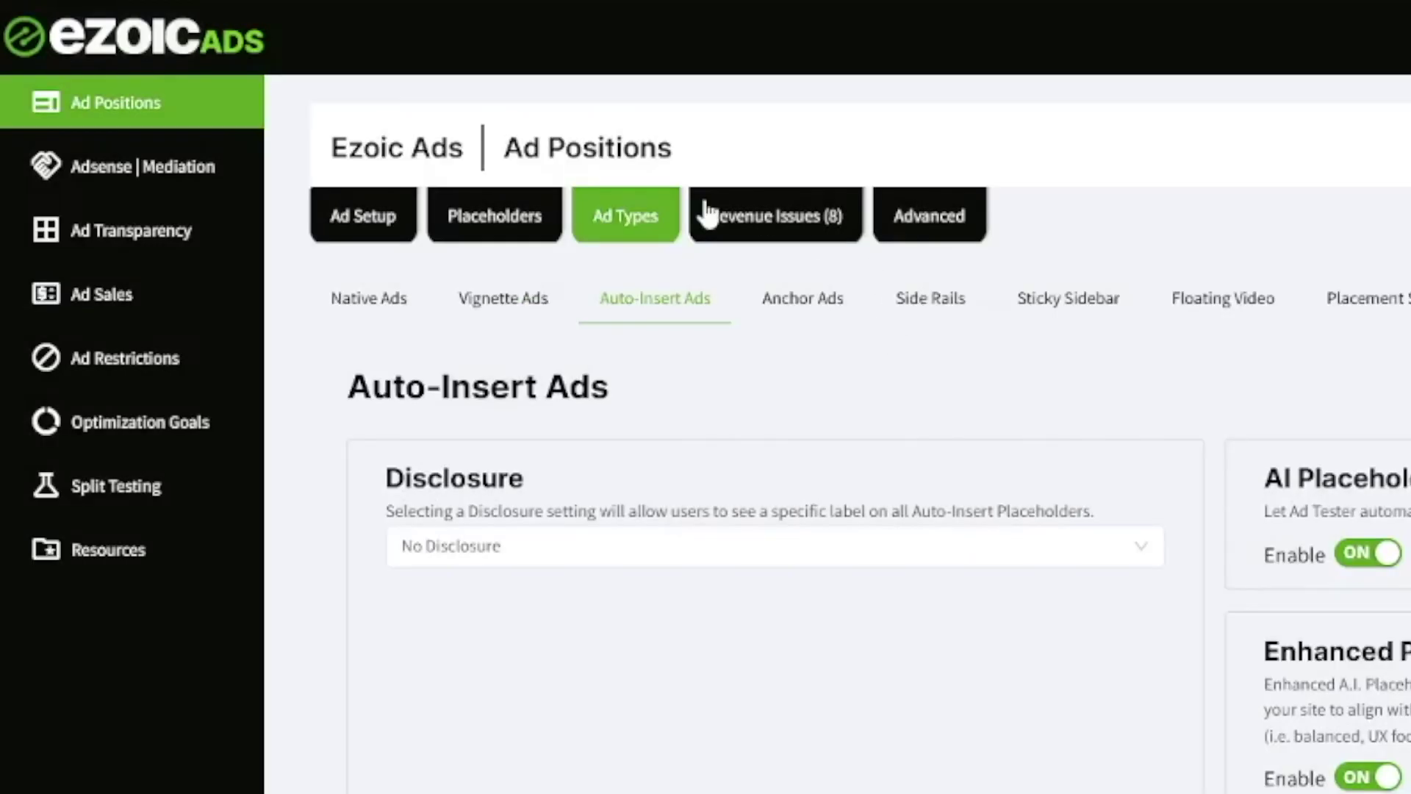
click(831, 326)
click(948, 303)
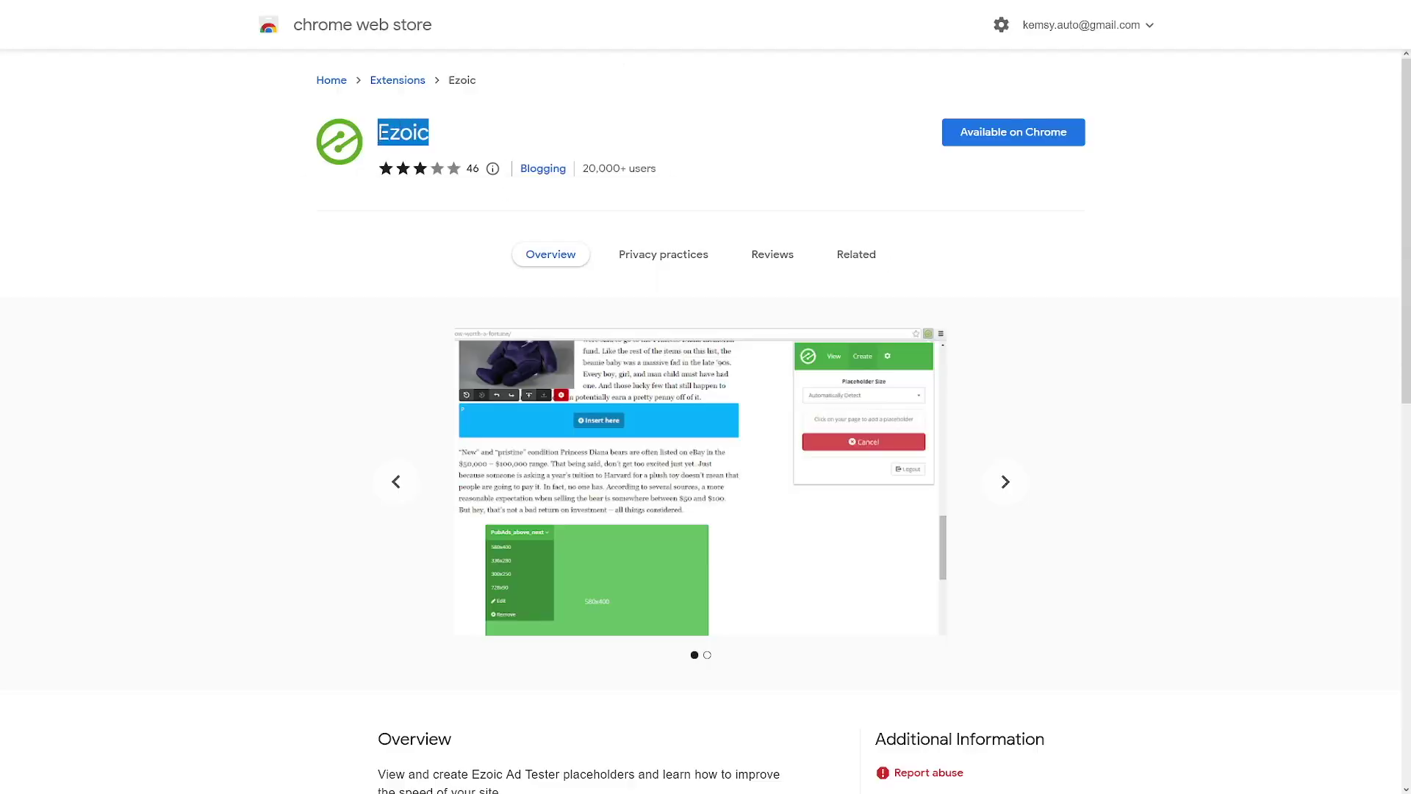
Highlight the Ezoic extension's title on its Chrome Web Store listing
click(445, 135)
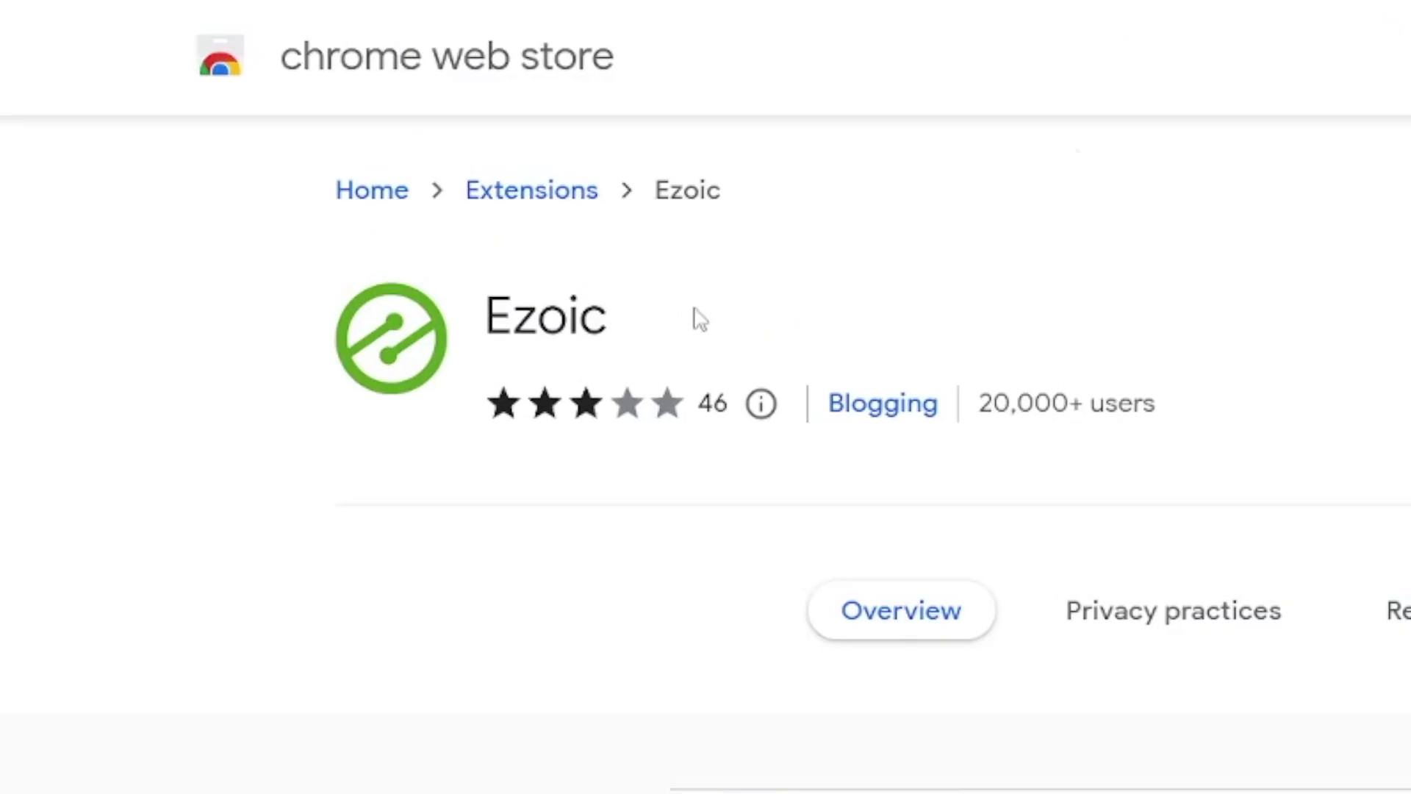
mouse_move(625, 334)
mouse_down()
mouse_move(483, 331)
mouse_move(614, 324)
mouse_up()
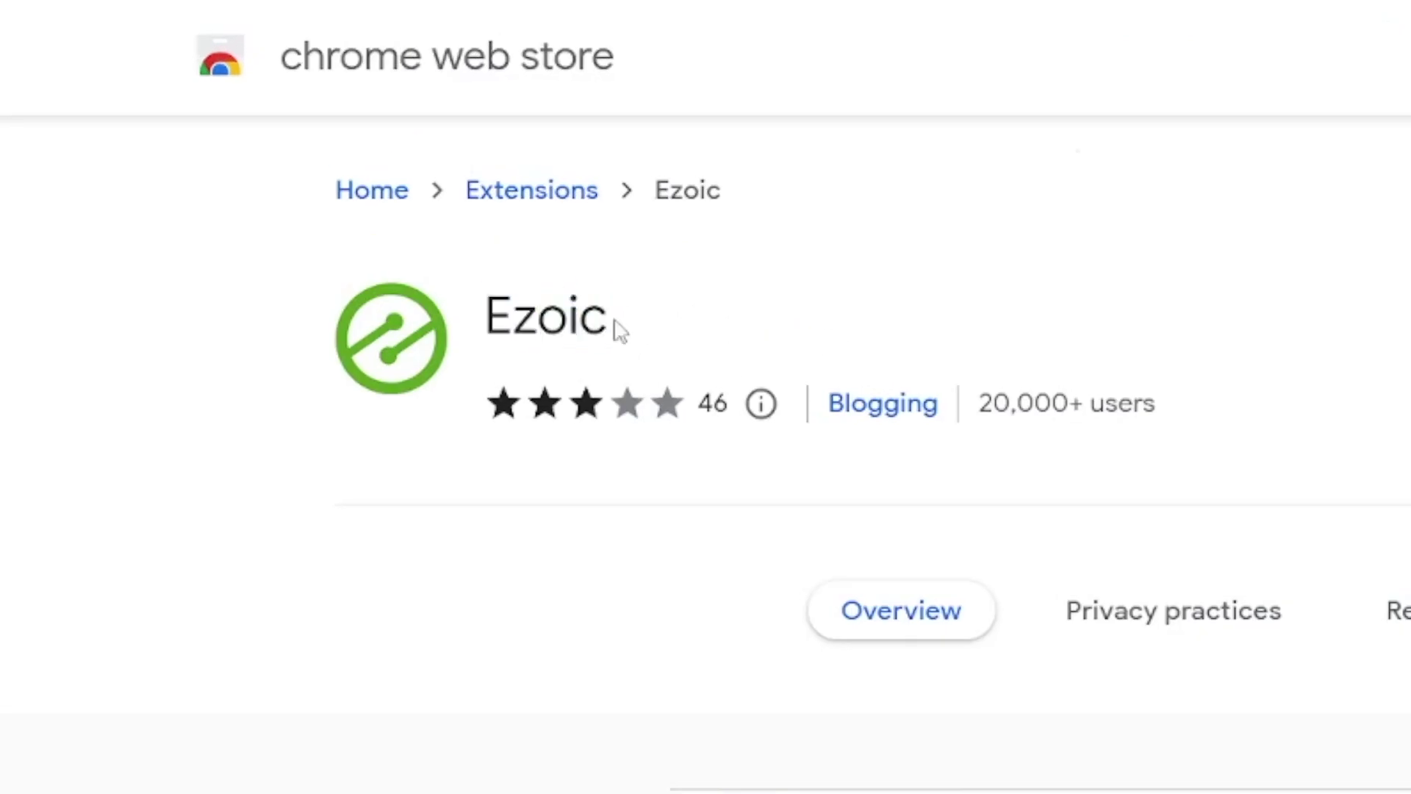